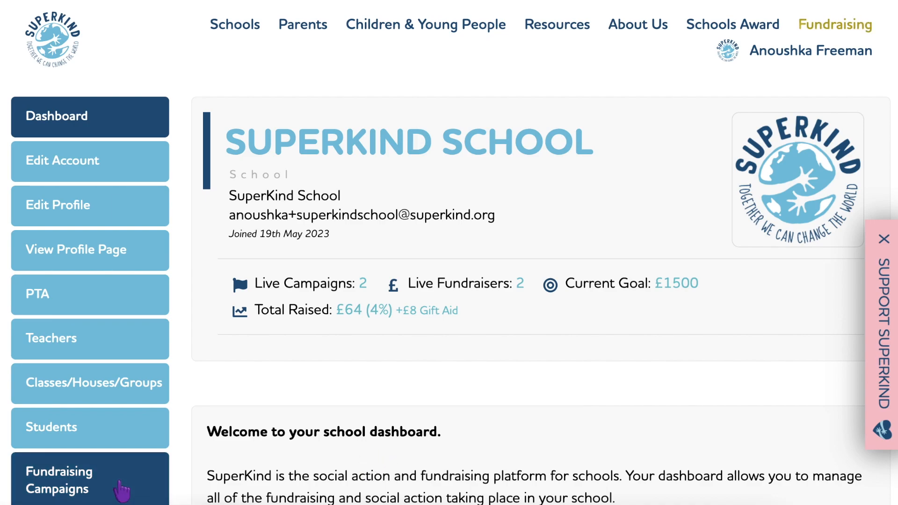
Start a new fundraising campaign and choose Children's Book Project as its charity
click(122, 488)
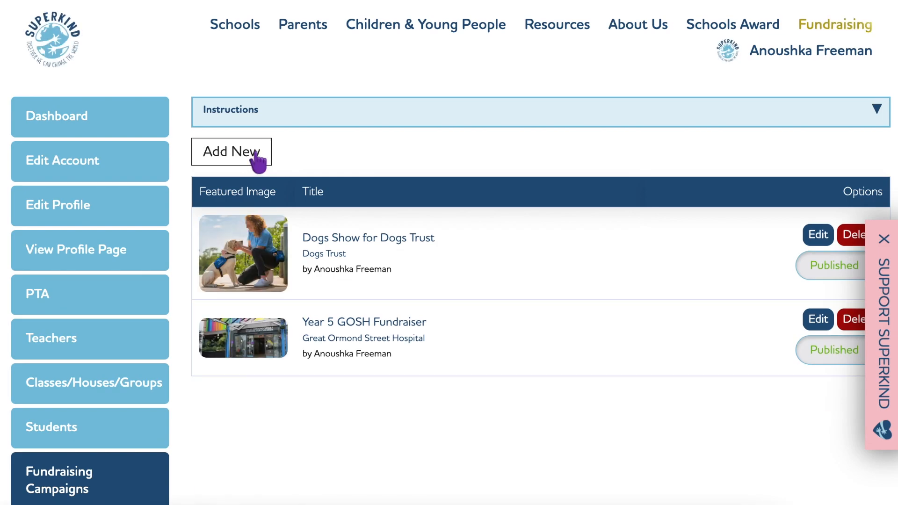
click(257, 161)
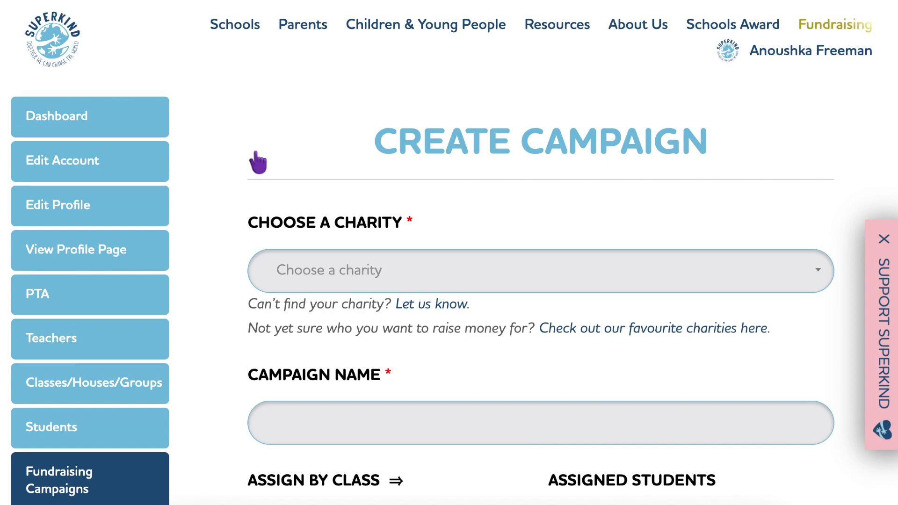
click(312, 276)
text(C)
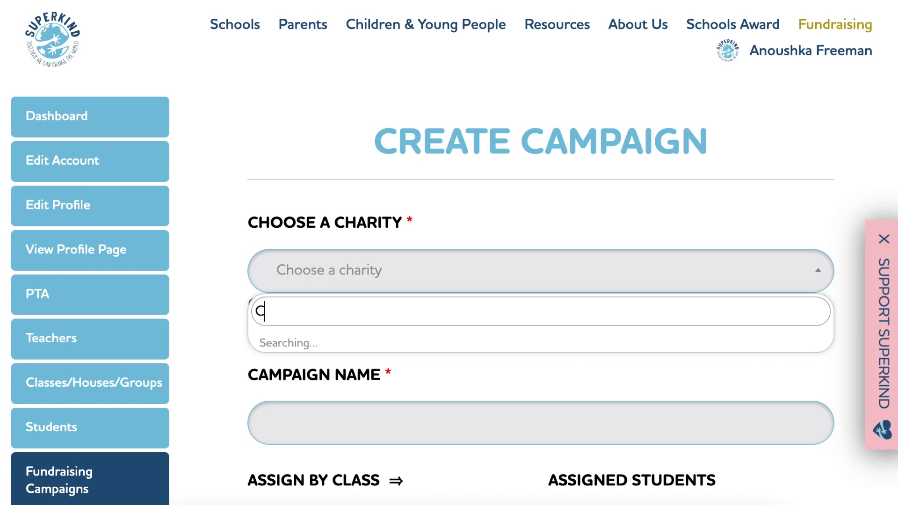
text(hildren's Book P)
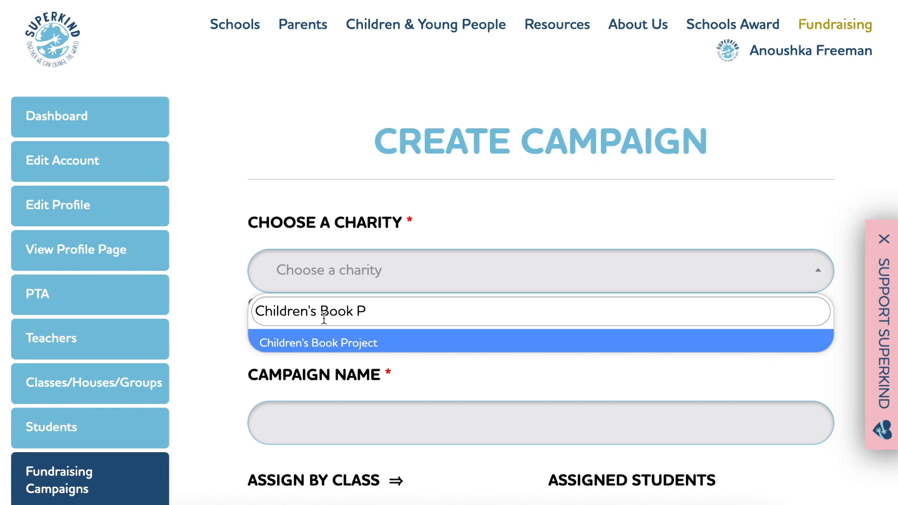
click(324, 341)
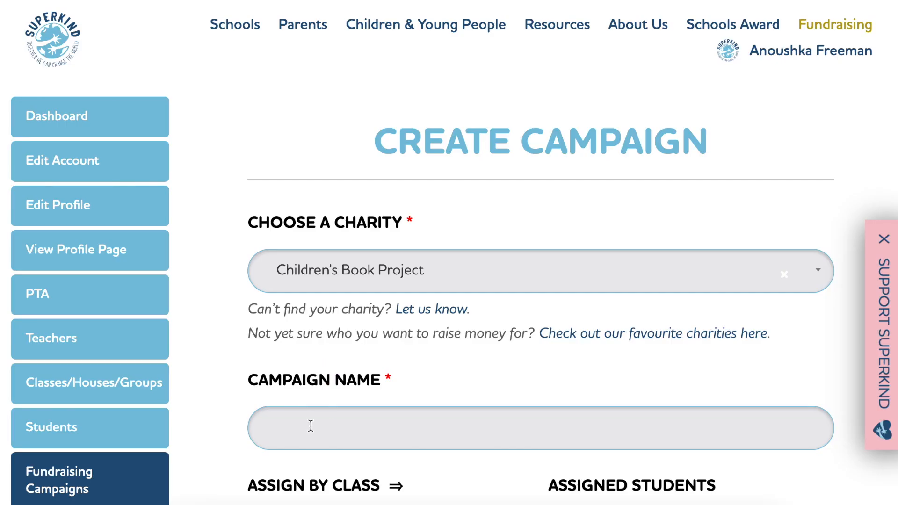
Name the campaign "Our School's 2024 Bookathon"
click(311, 426)
text(Our)
click(360, 471)
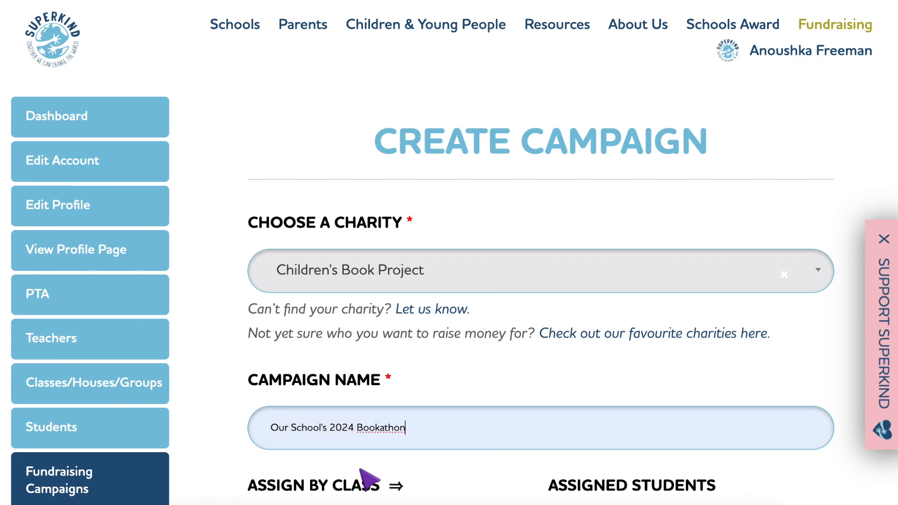
Upload Header.jpg from the SuperKind Test folder as the campaign's header image
scroll(367, 479, down, 6)
scroll(367, 479, down, 1)
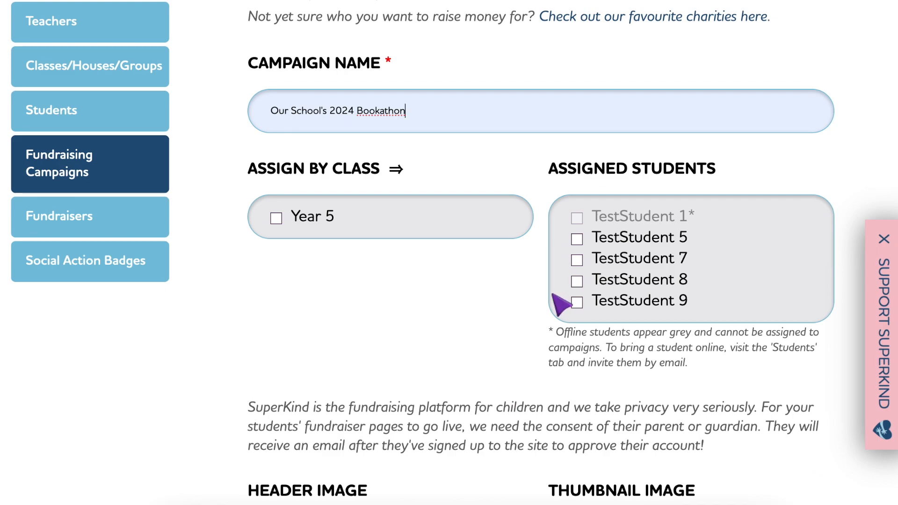
scroll(561, 305, down, 4)
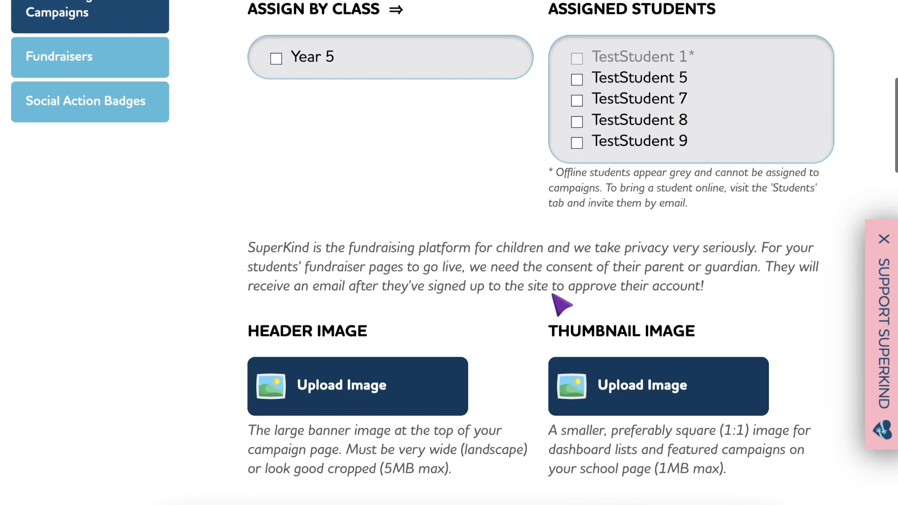
scroll(561, 305, down, 2)
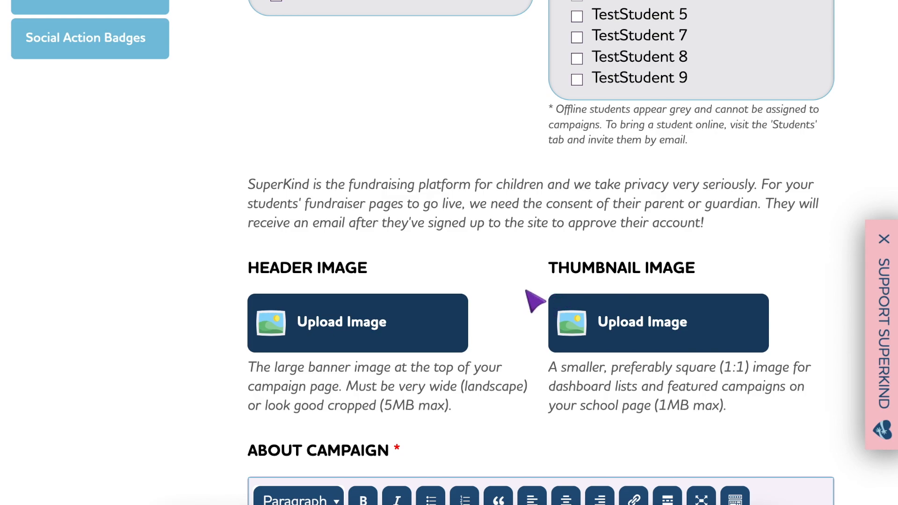
click(450, 315)
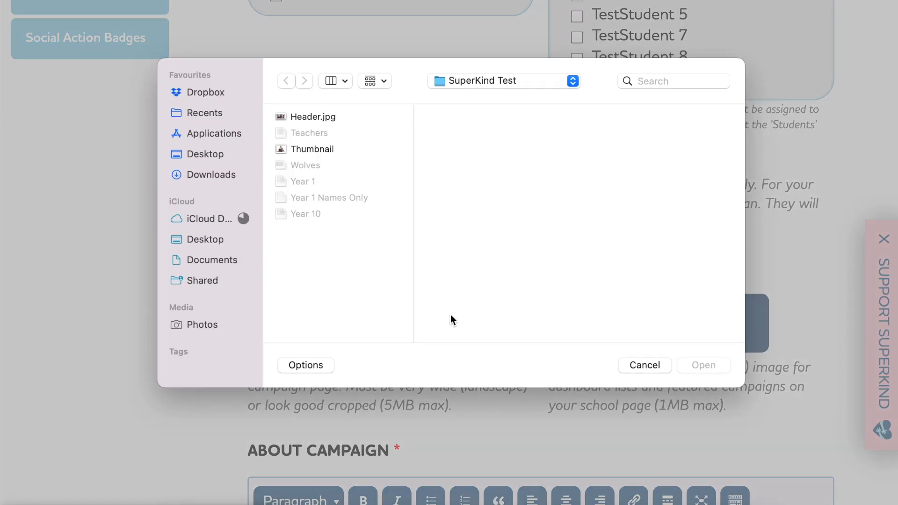
click(338, 119)
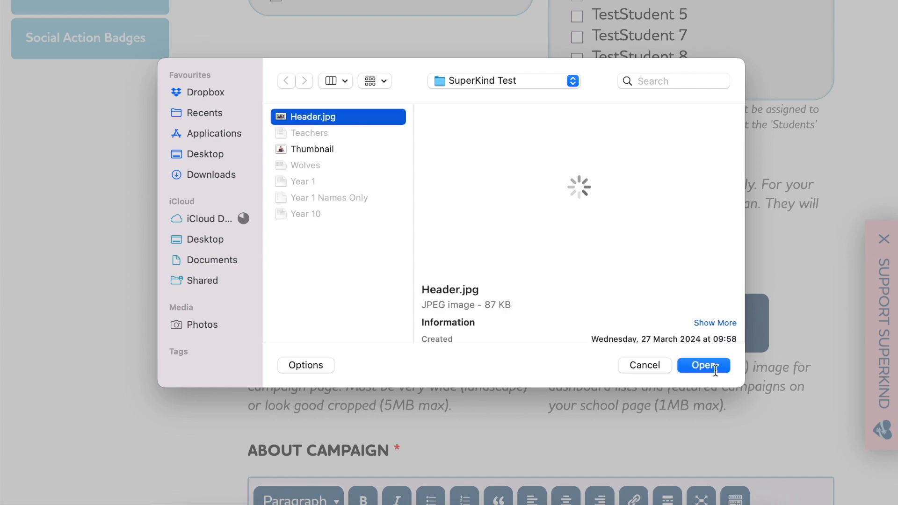
click(711, 367)
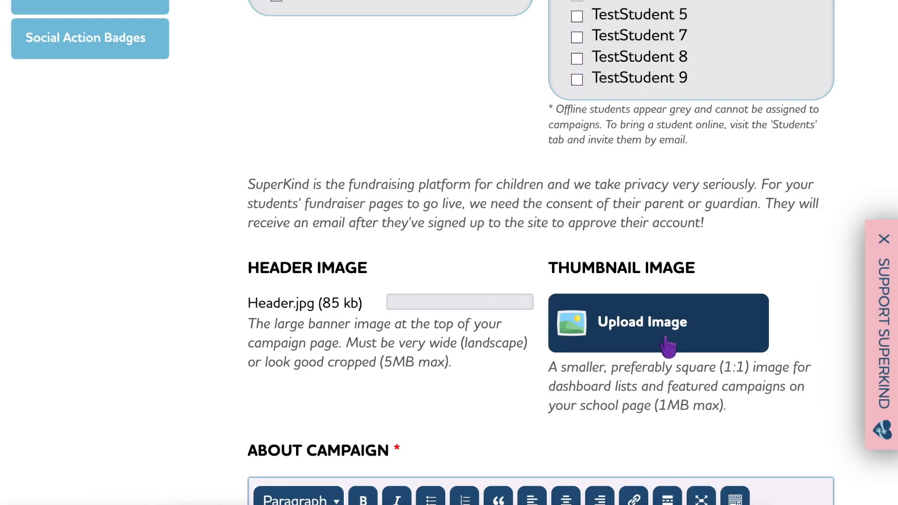
Upload the Thumbnail file from the SuperKind Test folder as the campaign's thumbnail image
click(667, 344)
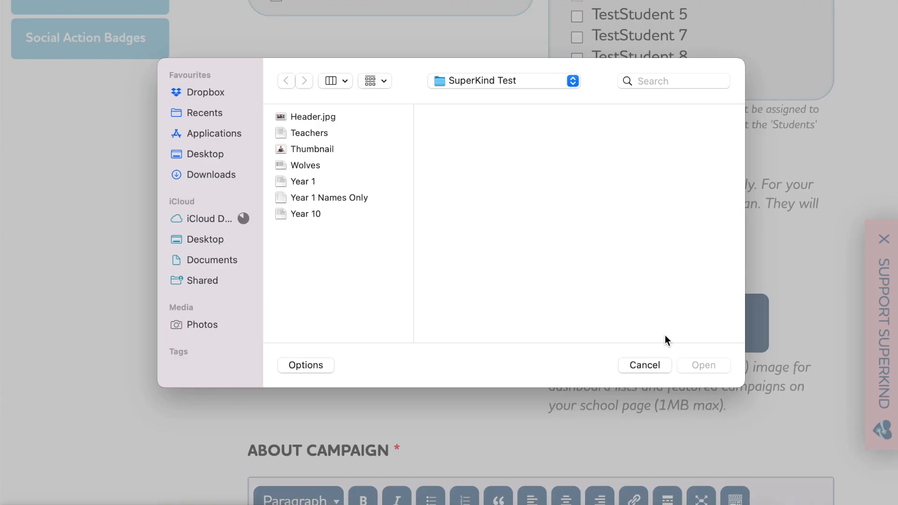
click(361, 148)
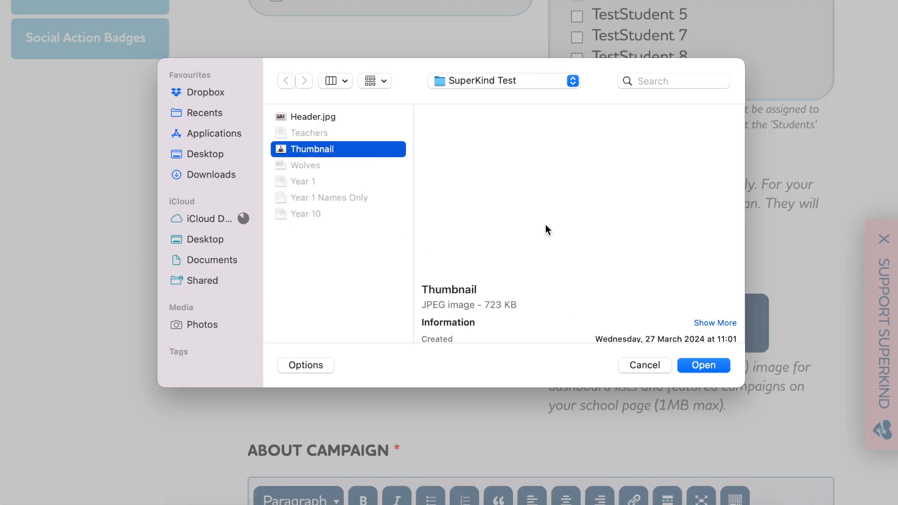
click(703, 365)
Write the About Campaign text covering the Children Book Project Bookathon, the children's reading challenges, the £2,000 goal for five pop up book huts and an appeal
scroll(704, 374, down, 5)
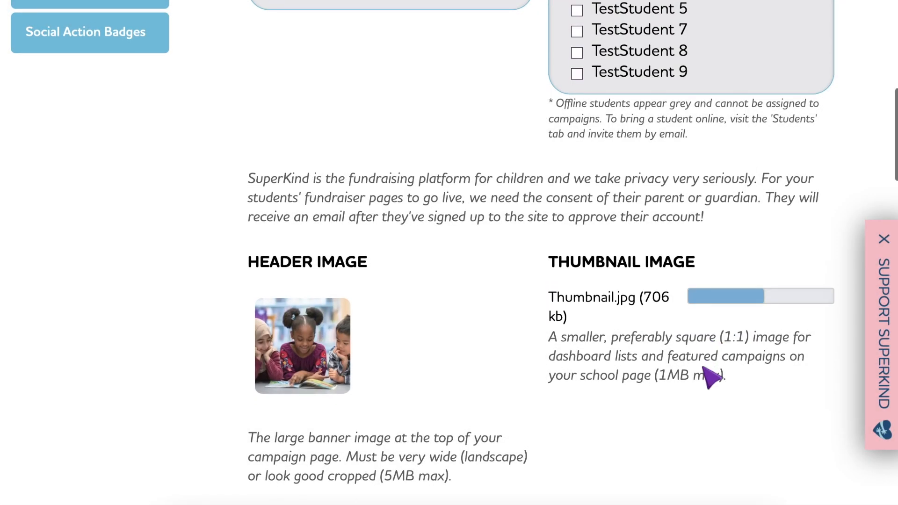
scroll(703, 374, down, 2)
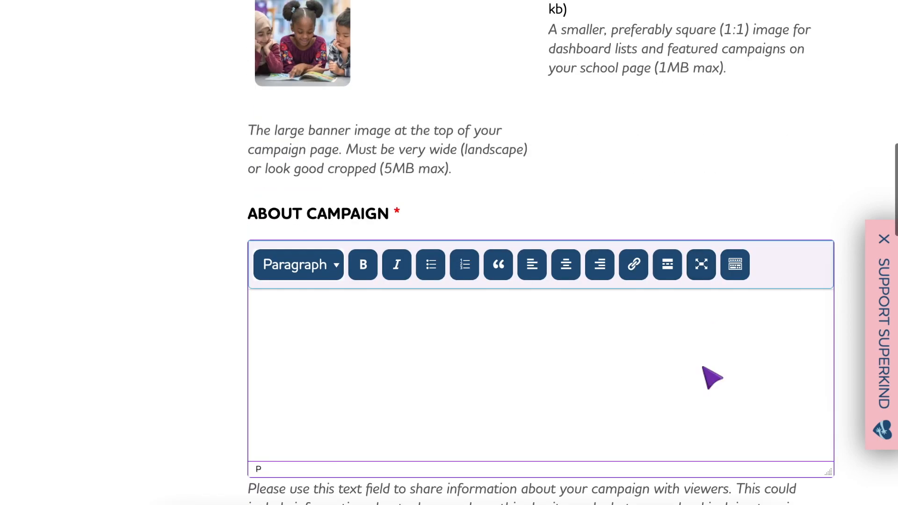
scroll(704, 374, down, 2)
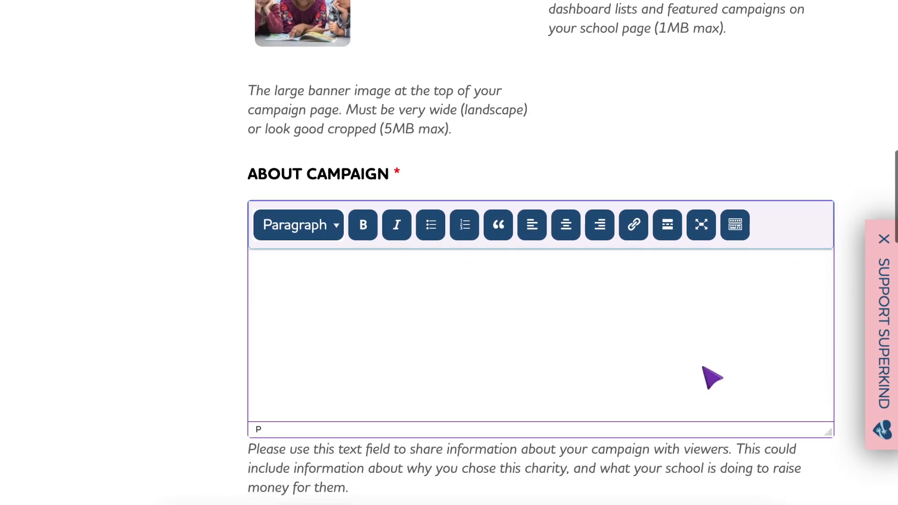
text(Our school is taking part in the The Children Book Project’s Bookathon to celebrate stories and illustration and raise money for the amazing charity. Each child within the school has set themselves their own reading challenge - from ‘Discovering 10 new authors’ to ‘Reading as many books as my age’. And as a school we are hoping to raise £2,000 to fund five pop up book huts. Please support us by sharing a love of reading with your children and/or donating to this fundraising page!)
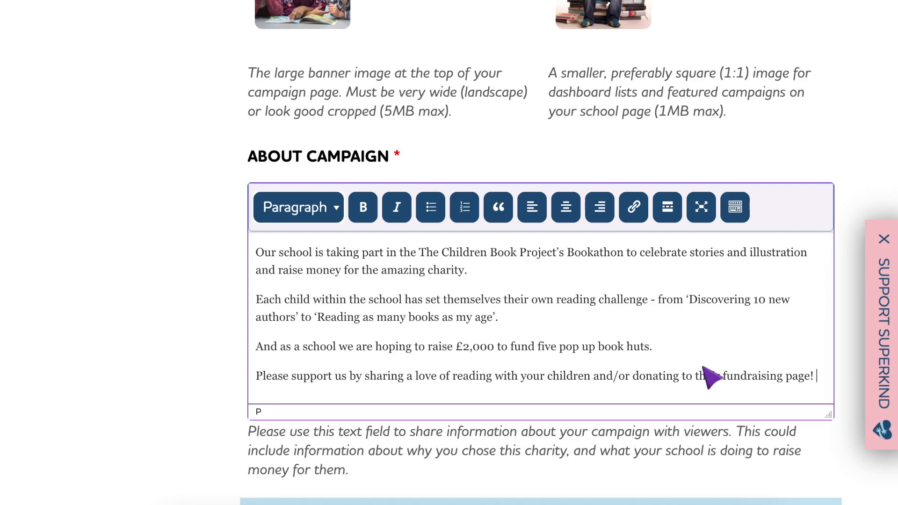
Expand the description for children's fundraising pages and paste the same text as in About Campaign
scroll(708, 377, down, 3)
click(717, 380)
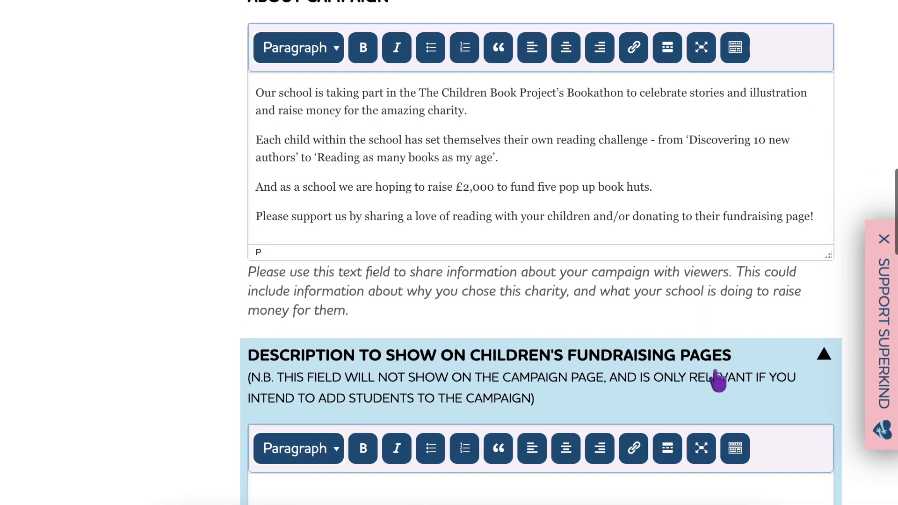
scroll(723, 380, down, 3)
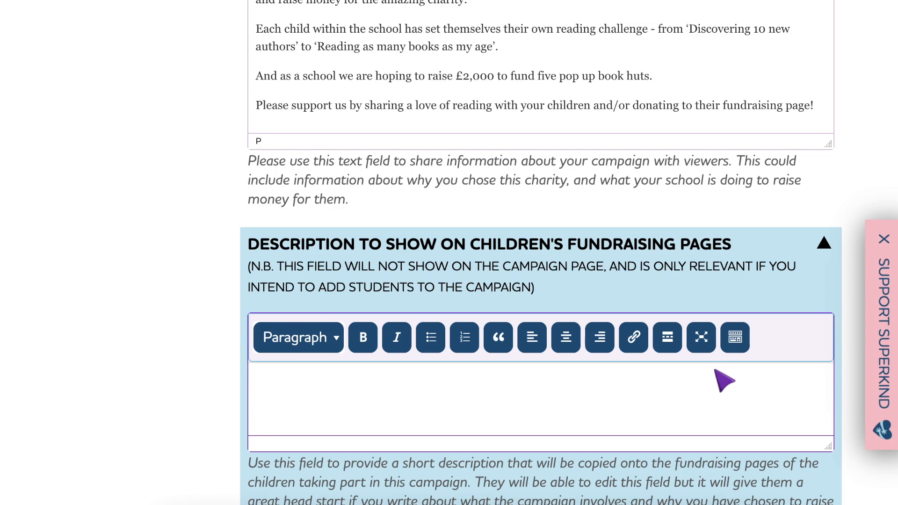
scroll(716, 370, down, 1)
click(715, 371)
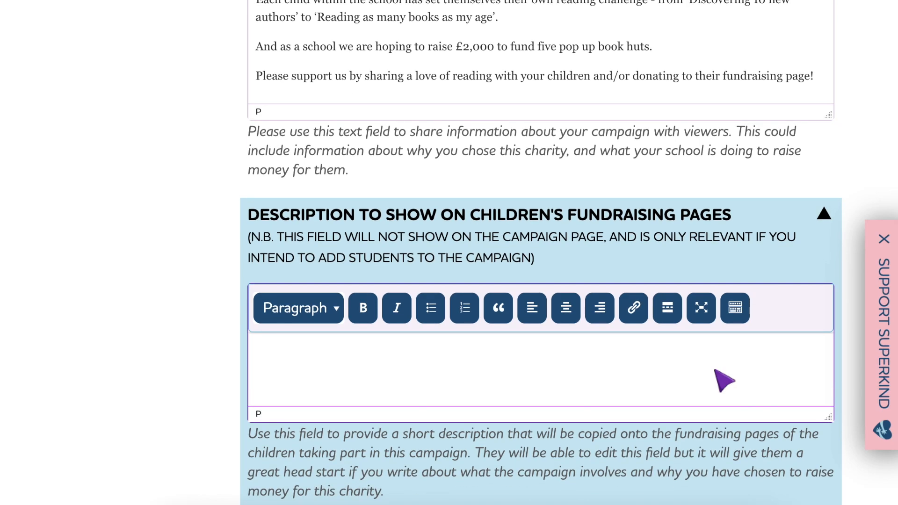
key(ctrl+v)
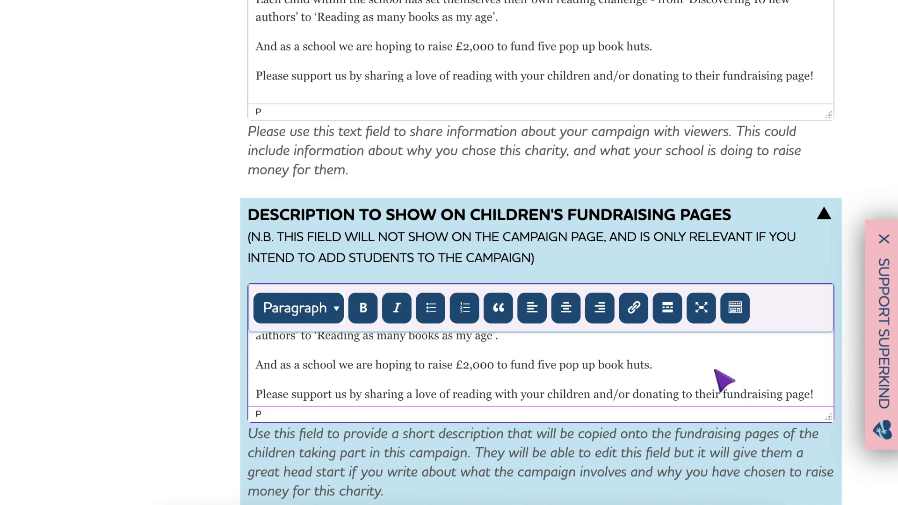
scroll(723, 380, down, 1)
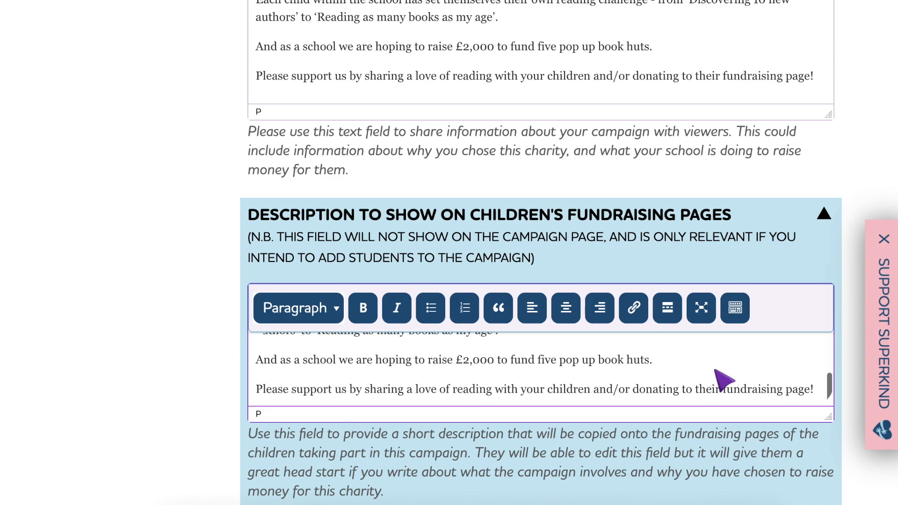
Set the fundraising target to £500 and the end of campaign date to 24/04/2024
scroll(708, 439, down, 4)
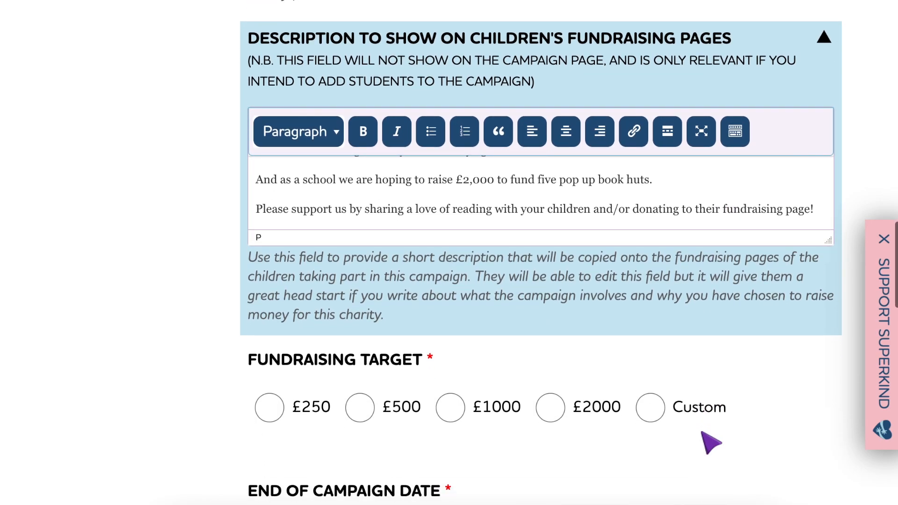
click(365, 412)
scroll(366, 413, down, 3)
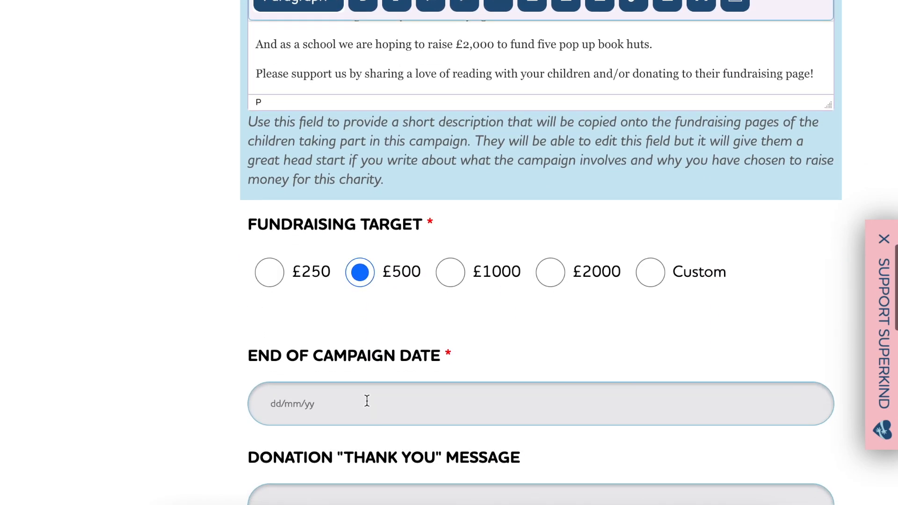
click(367, 400)
click(354, 330)
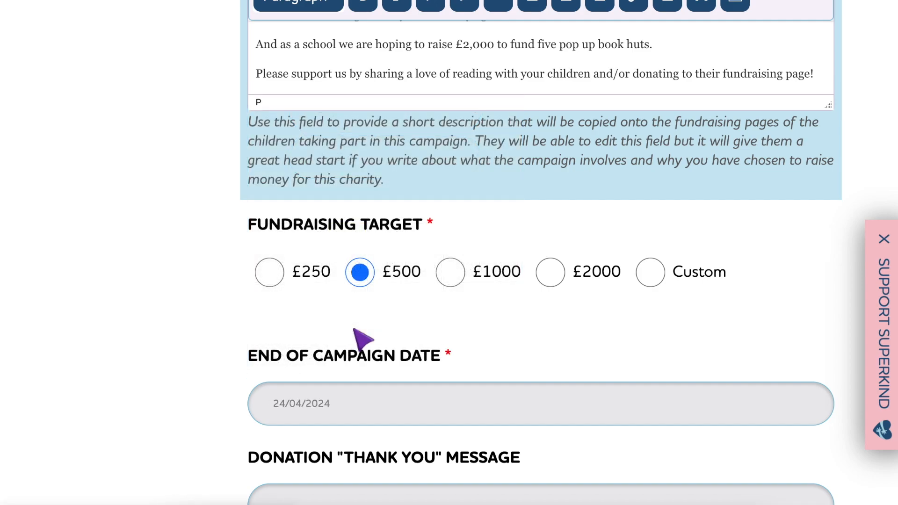
Create the campaign, leaving the thank you message, photos, video link and page colours as they are and keeping it featured on the school's page
scroll(361, 338, down, 1)
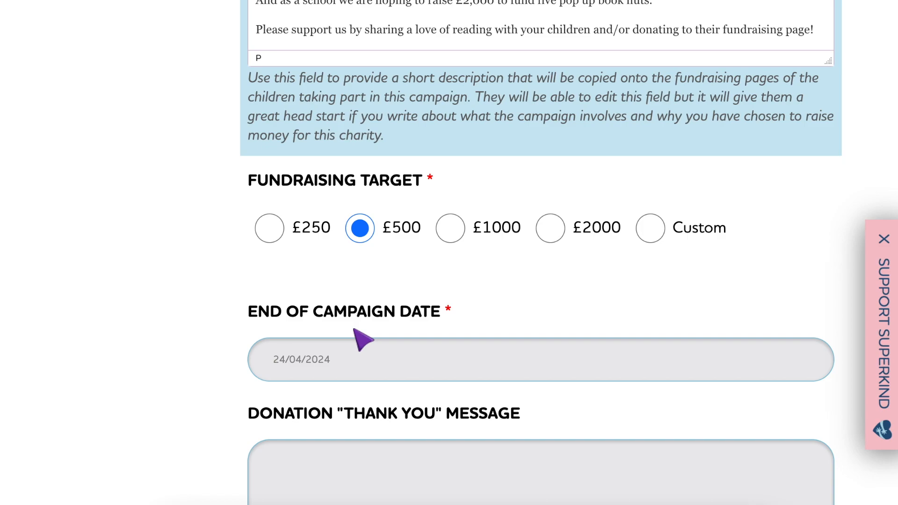
scroll(355, 330, down, 4)
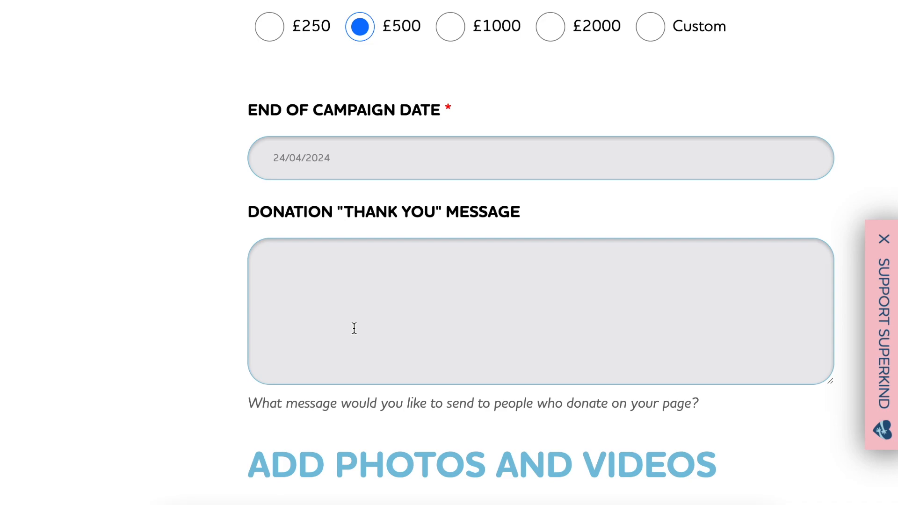
scroll(354, 328, down, 5)
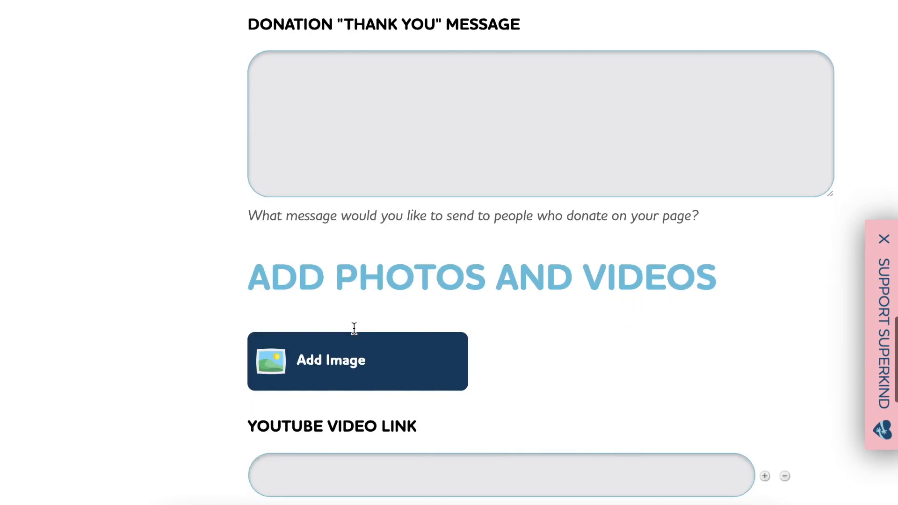
scroll(354, 330, down, 1)
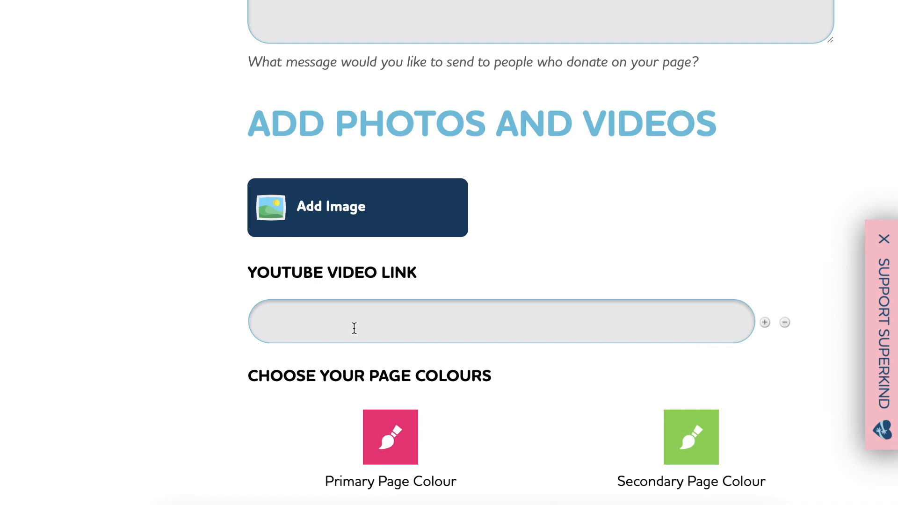
scroll(354, 323, down, 4)
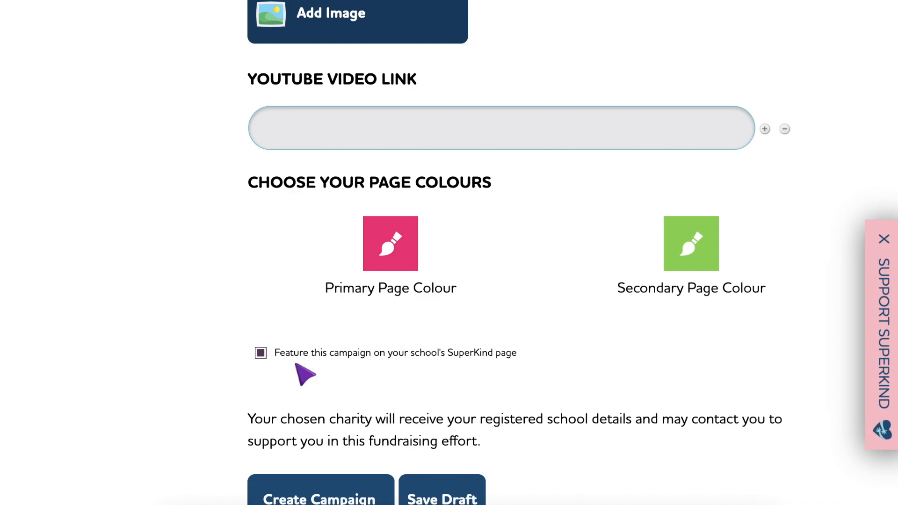
scroll(305, 375, down, 1)
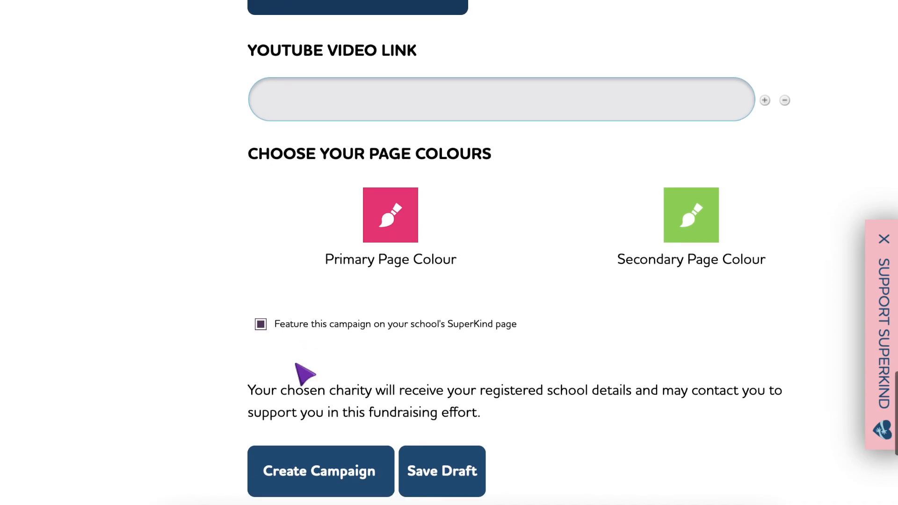
click(300, 492)
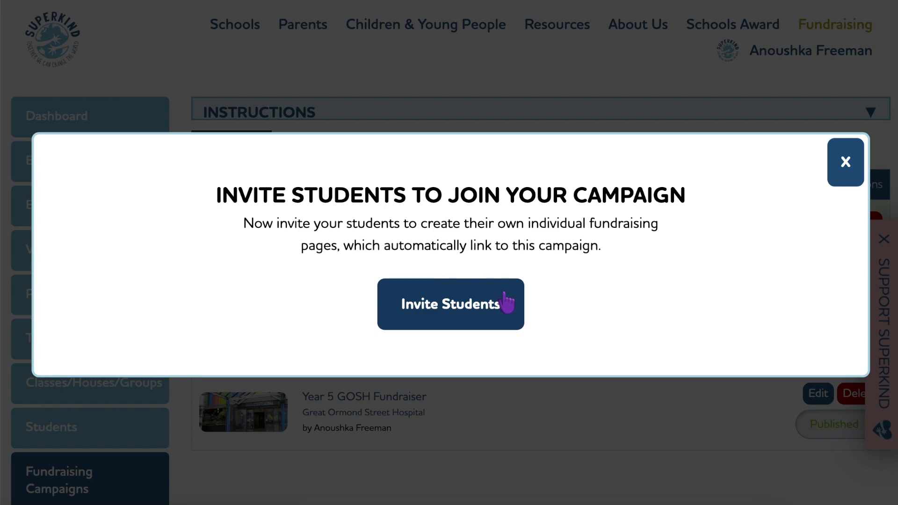
Dismiss the invitation to add students and view the page of the Our School's 2024 Bookathon campaign
click(844, 175)
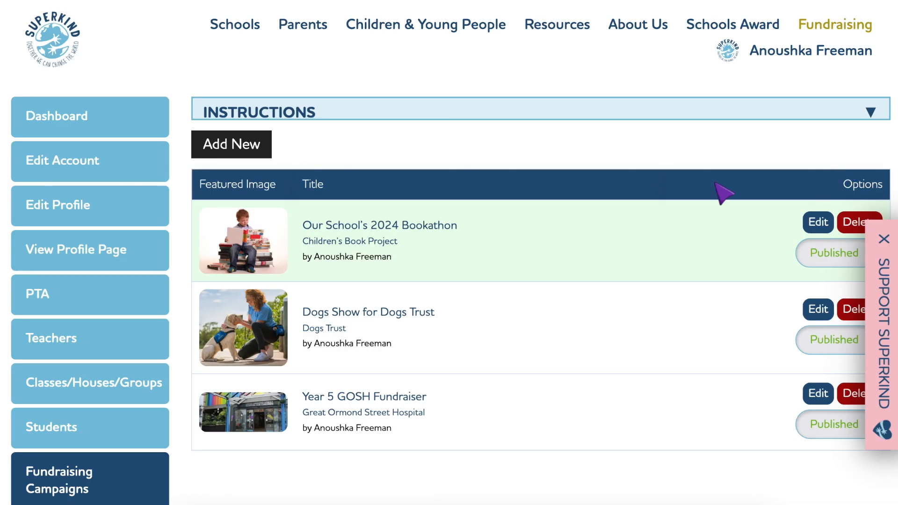
click(436, 227)
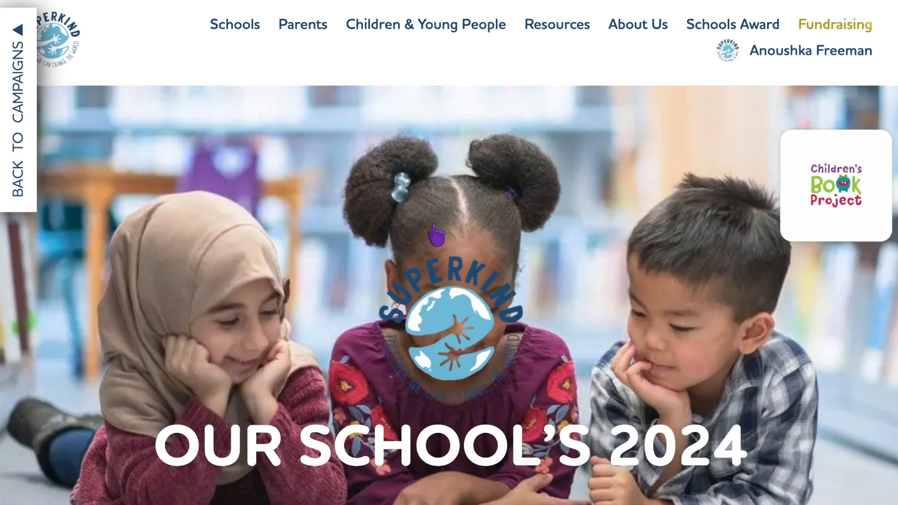
Look through the campaign page, from the fundraising goal and donations banner to the about sections and the donation QR code
scroll(436, 234, down, 10)
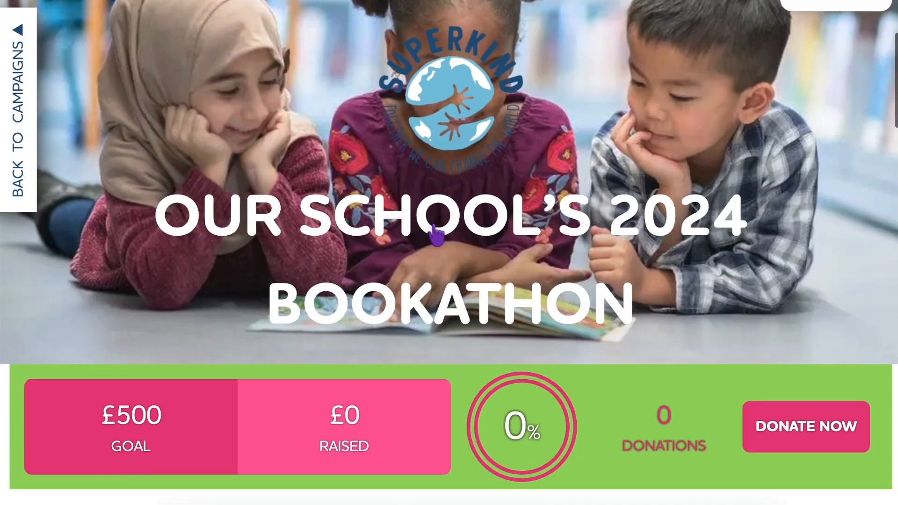
scroll(436, 234, down, 2)
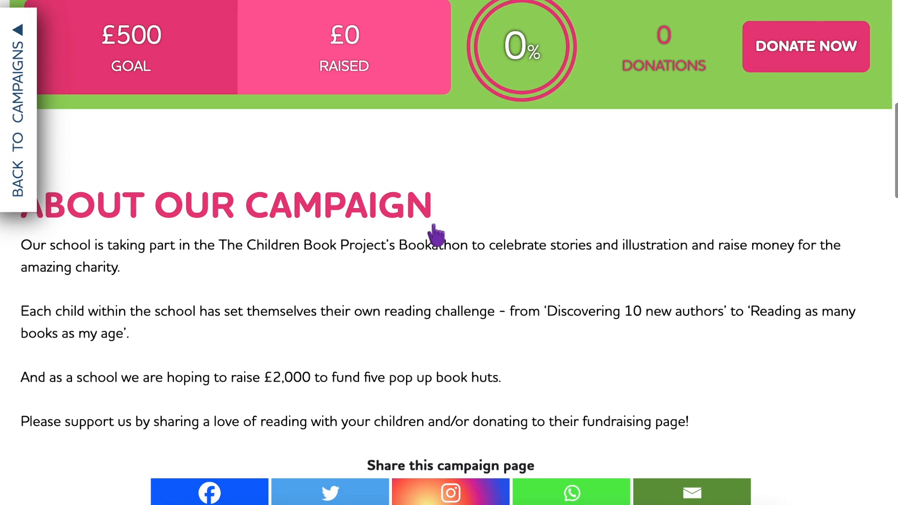
scroll(436, 235, down, 2)
scroll(435, 234, down, 8)
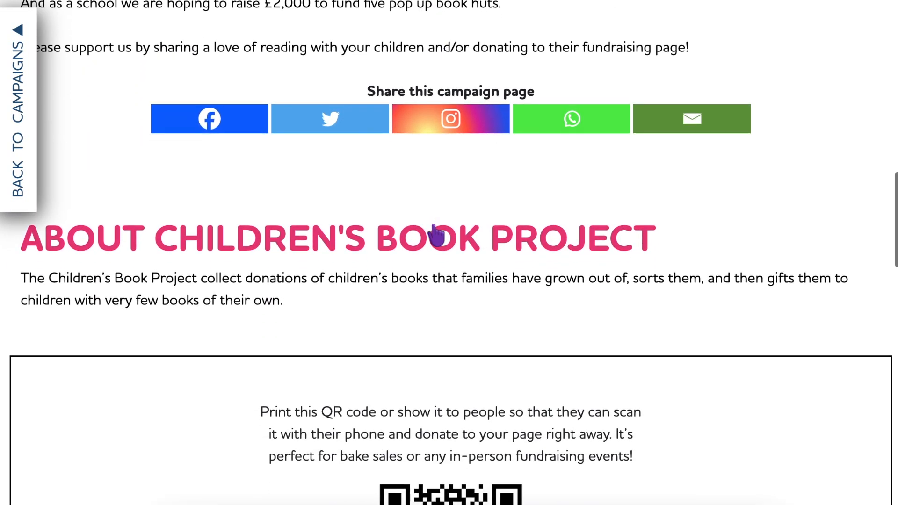
scroll(436, 235, down, 2)
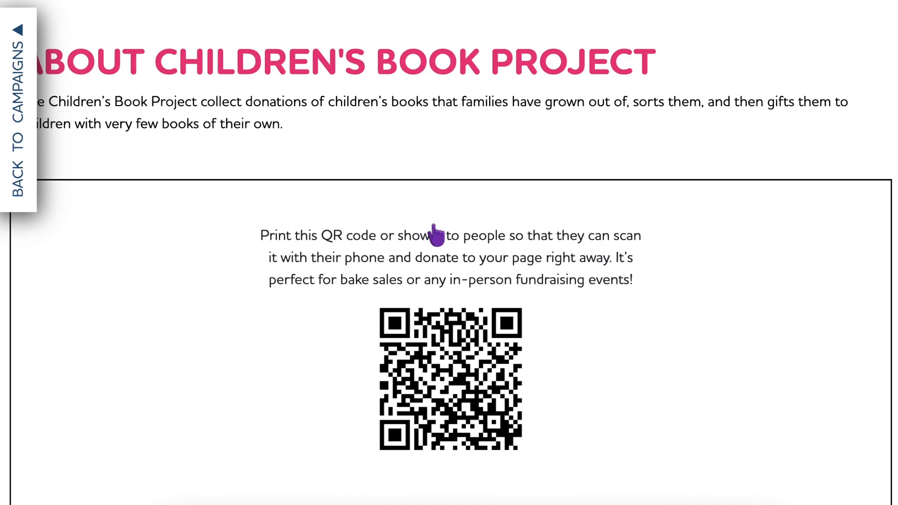
Leave the campaign page, go to the school's student list and open the form for inviting online students by email
click(31, 187)
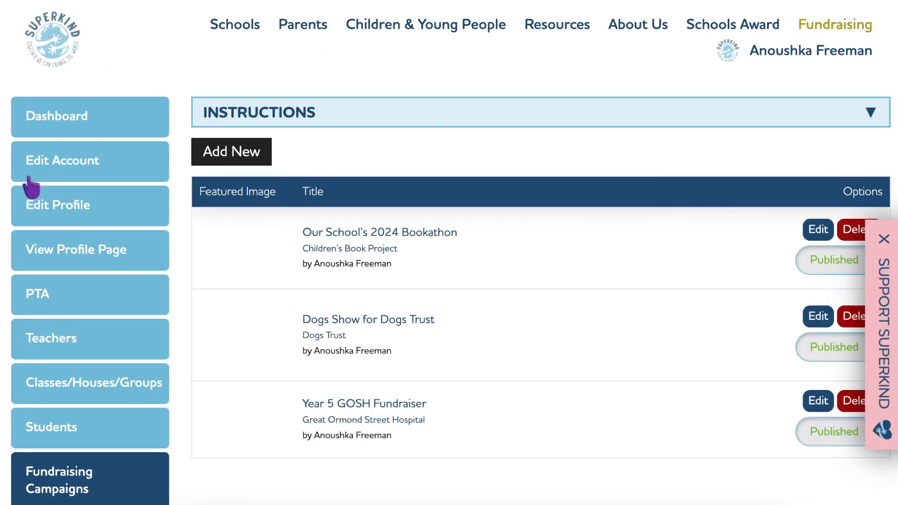
click(95, 431)
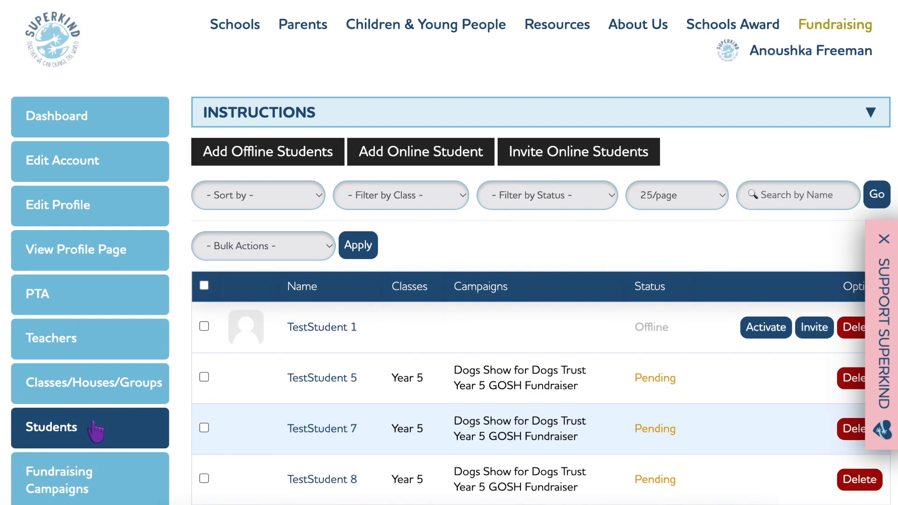
click(626, 163)
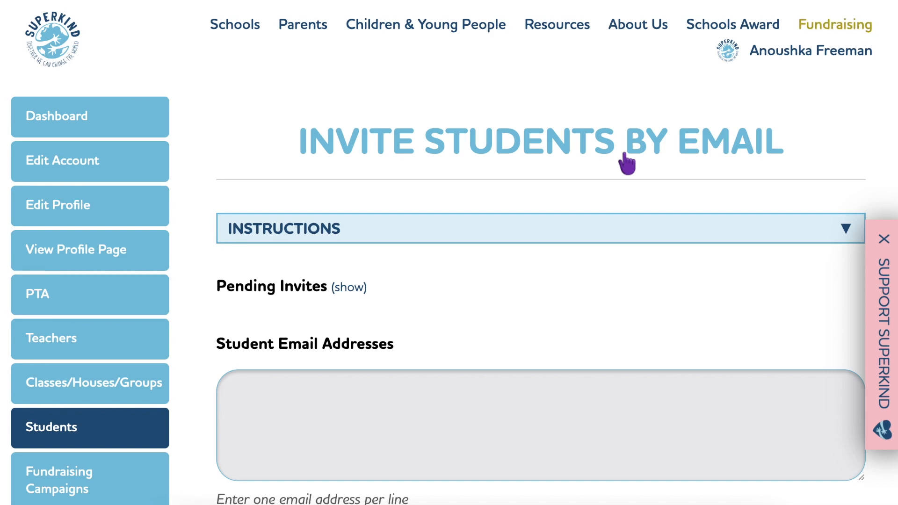
Upload the Year 1 CSV file from the SuperKind Test folder as the list of student emails
scroll(626, 164, down, 4)
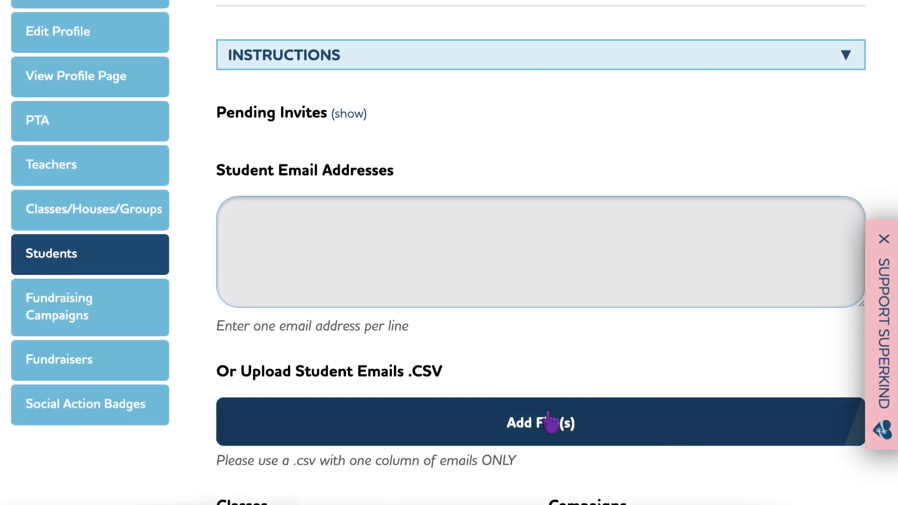
click(547, 411)
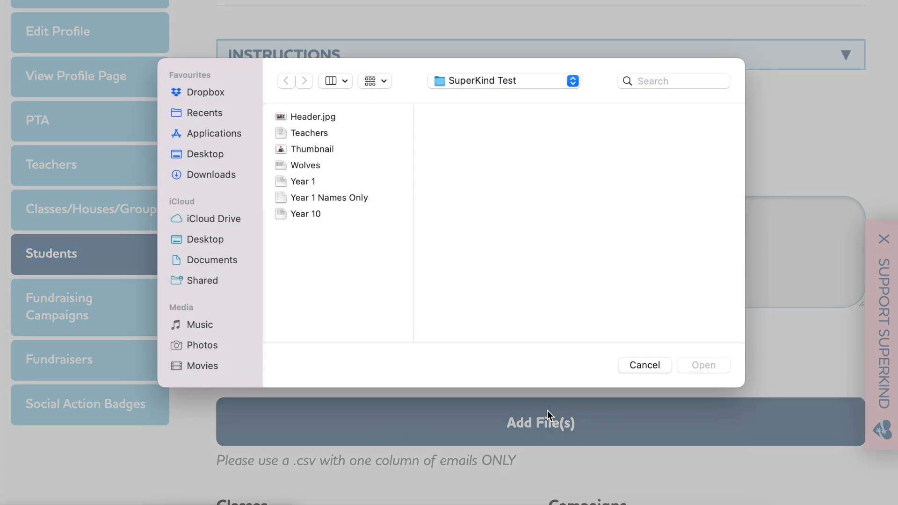
click(334, 182)
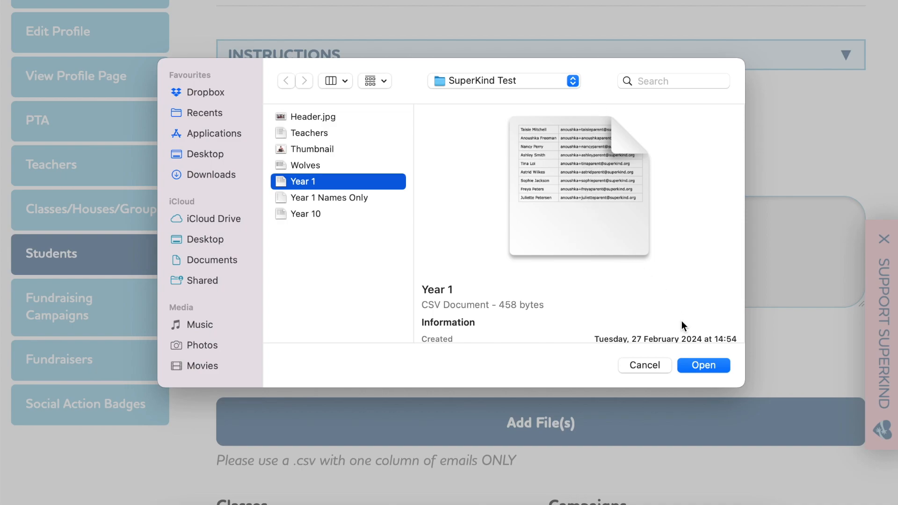
click(697, 366)
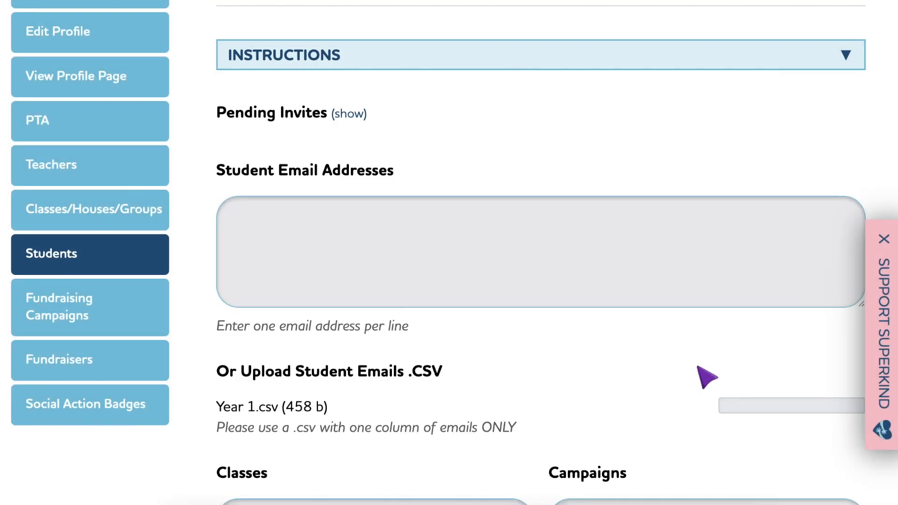
Assign the invited students to the Our School's 2024 Bookathon campaign without choosing any class, and submit the student emails
scroll(707, 377, down, 1)
scroll(706, 377, down, 5)
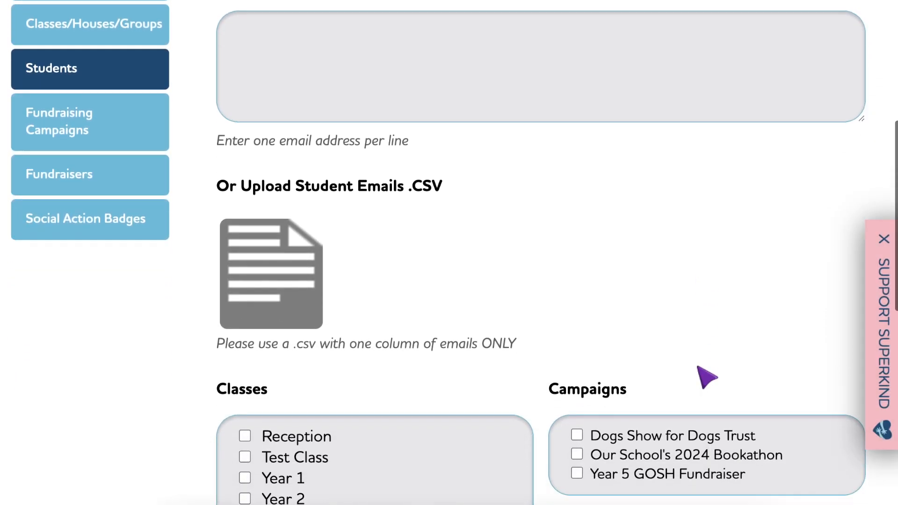
click(577, 374)
scroll(579, 379, down, 3)
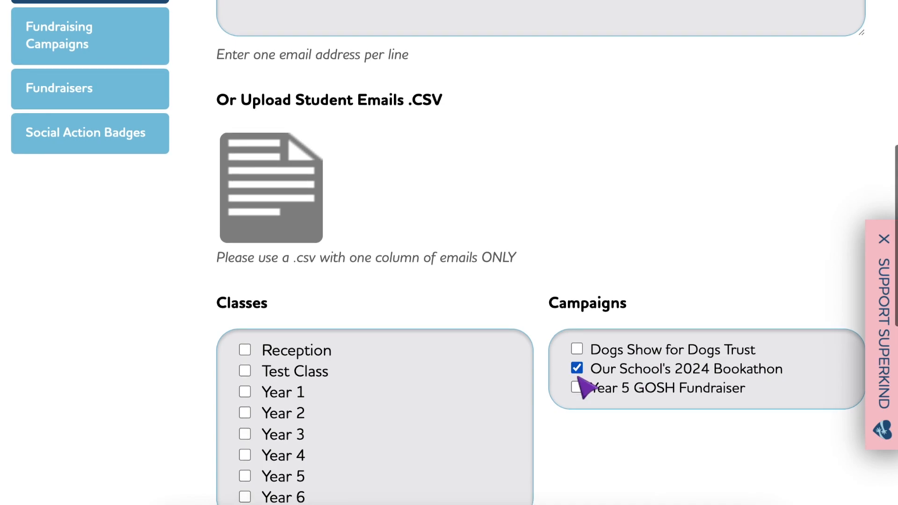
scroll(587, 387, down, 3)
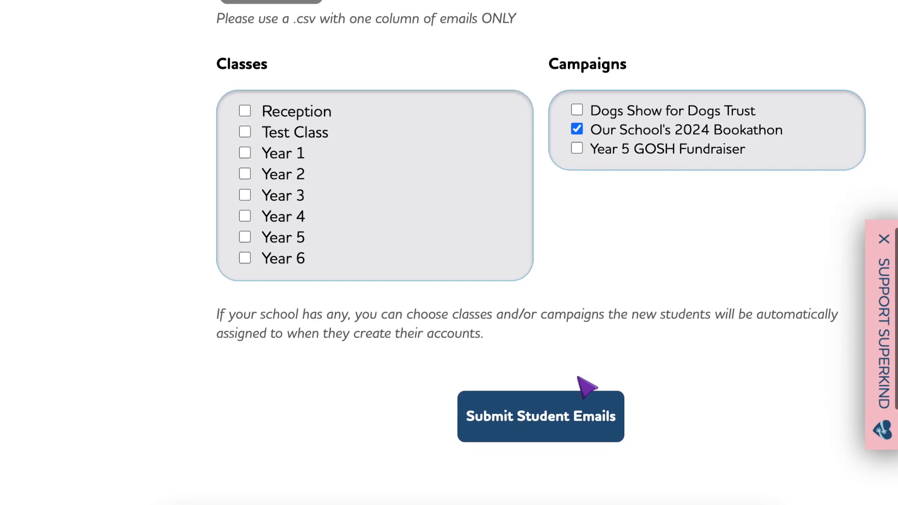
scroll(580, 381, down, 1)
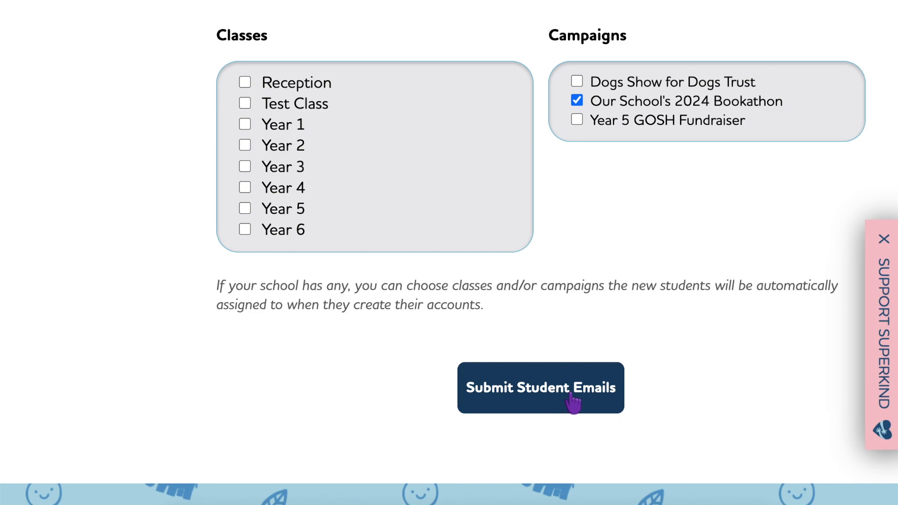
click(574, 402)
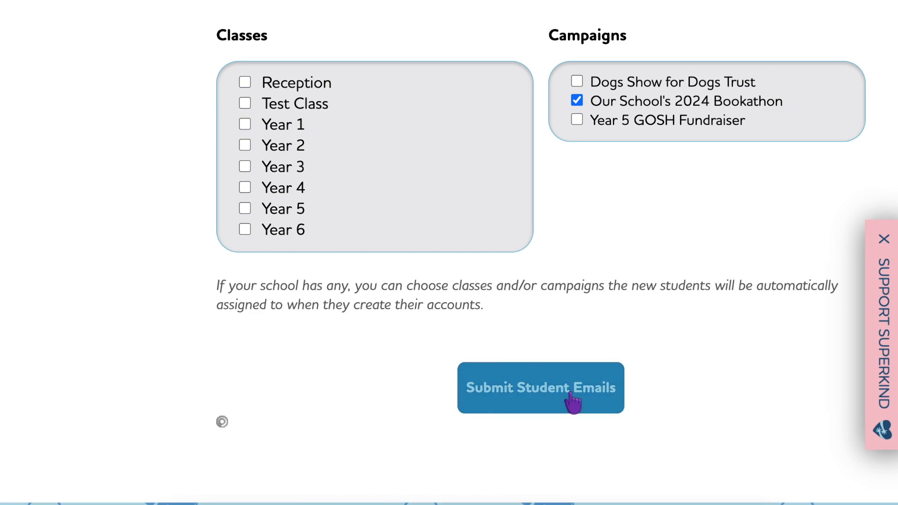